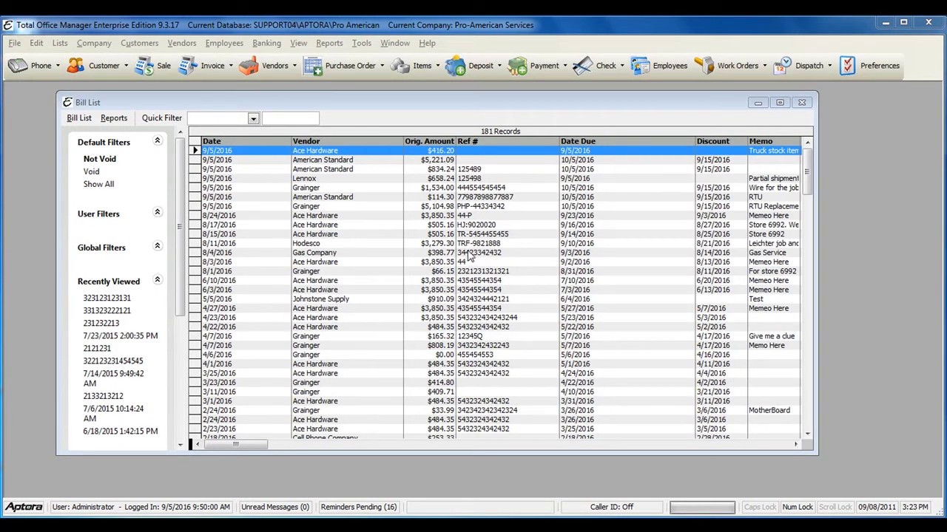
# - Start a new bill from the Bill List's right-click menu
pyautogui.click(172, 46)
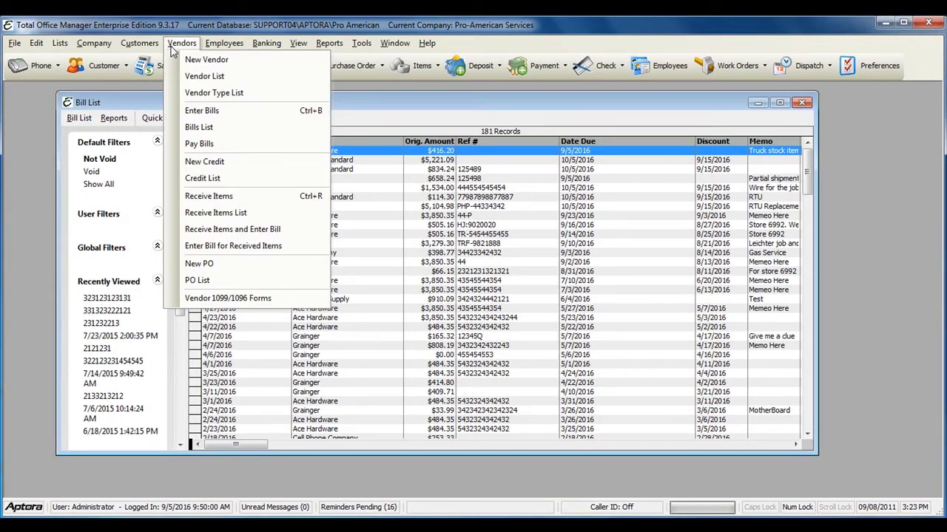
pyautogui.click(209, 128)
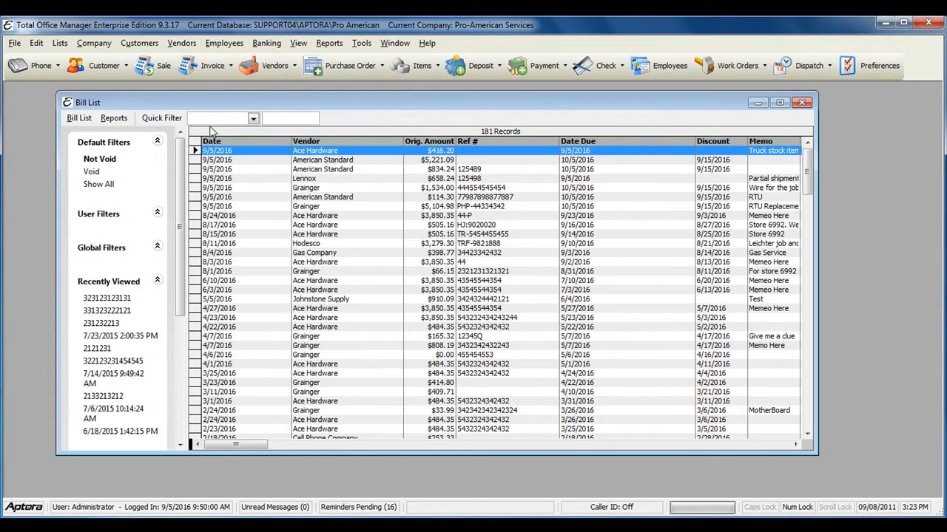
pyautogui.rightClick(252, 161)
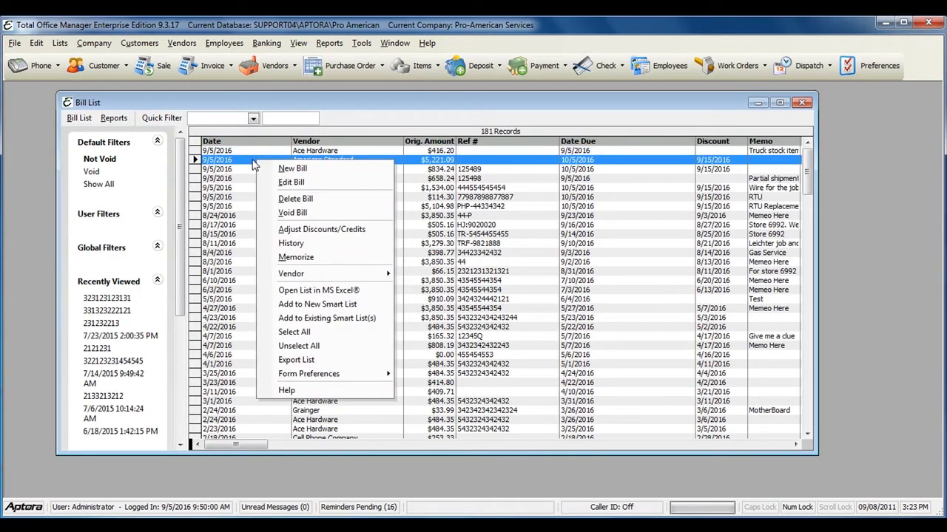
pyautogui.click(301, 170)
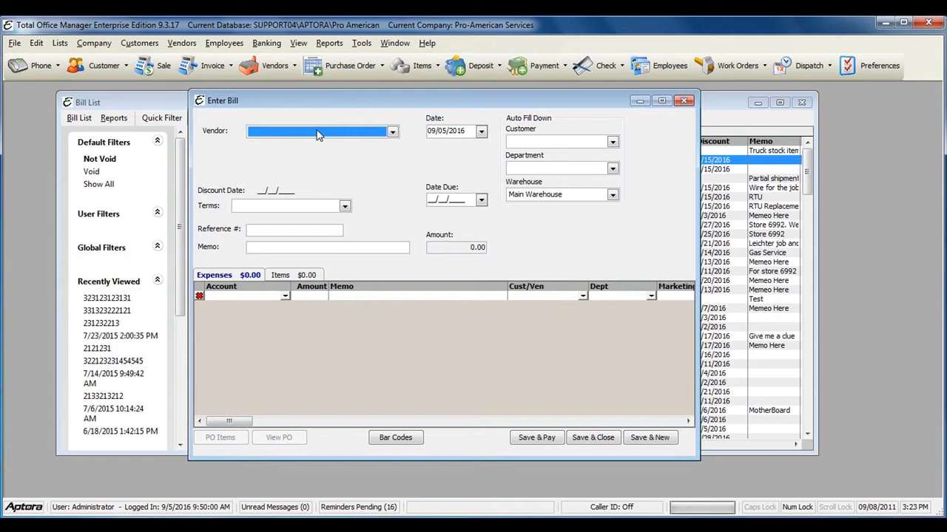
# - Choose Carrier as vendor, dismissing the item receipts notice and declining open purchase orders
pyautogui.click(318, 133)
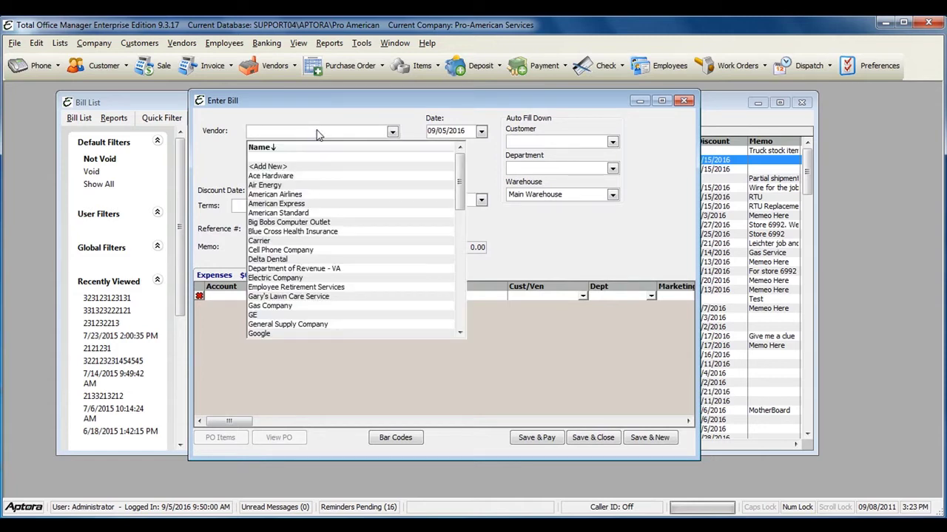
pyautogui.click(302, 240)
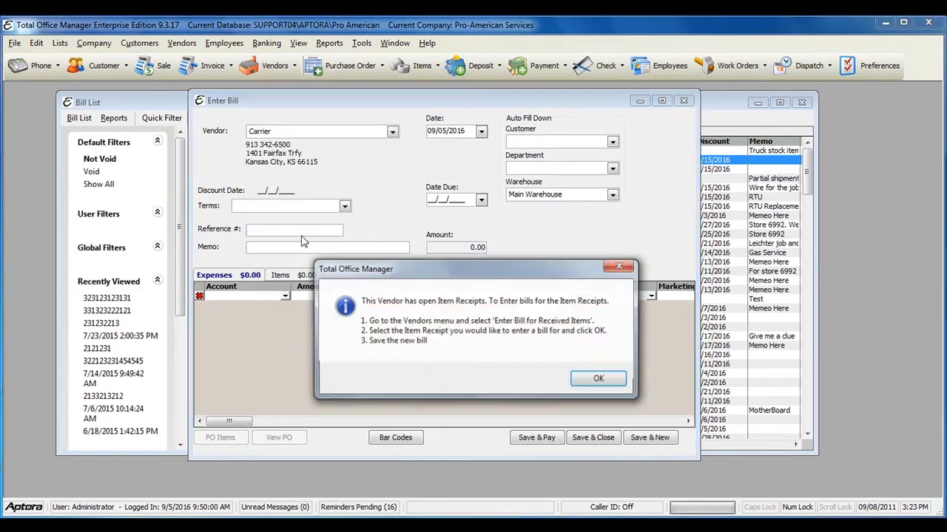
pyautogui.moveTo(420, 270)
pyautogui.mouseDown()
pyautogui.moveTo(372, 145)
pyautogui.moveTo(367, 162)
pyautogui.mouseUp()
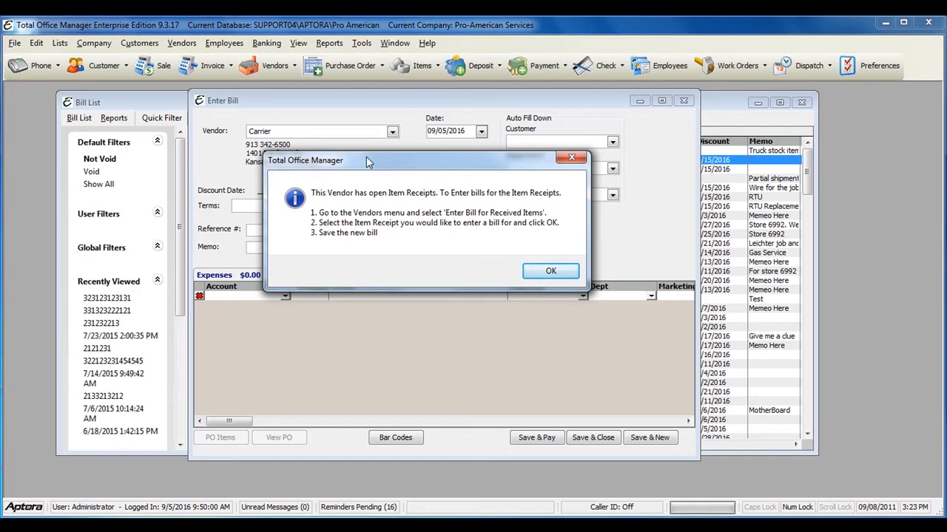
pyautogui.click(546, 271)
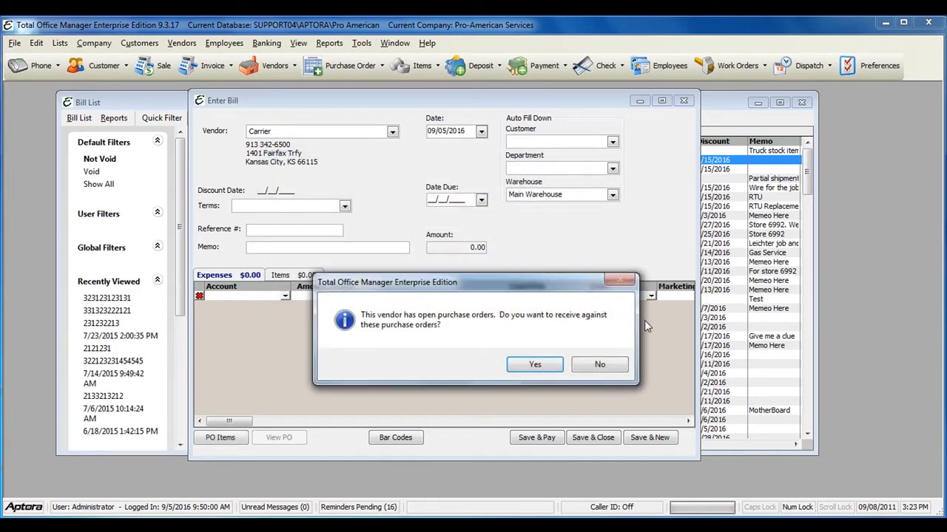
pyautogui.click(601, 366)
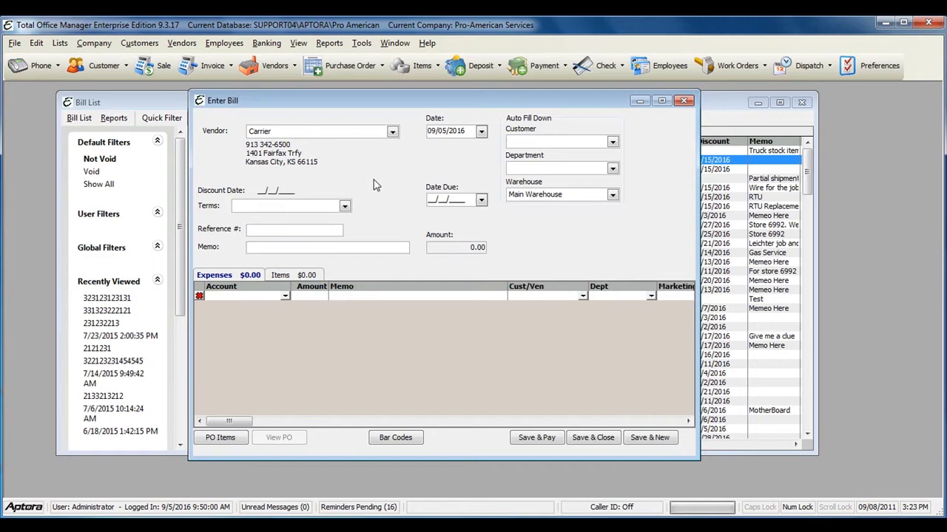
# - Set the bill's terms to Net 30 Days and reference number to 15489
pyautogui.click(344, 206)
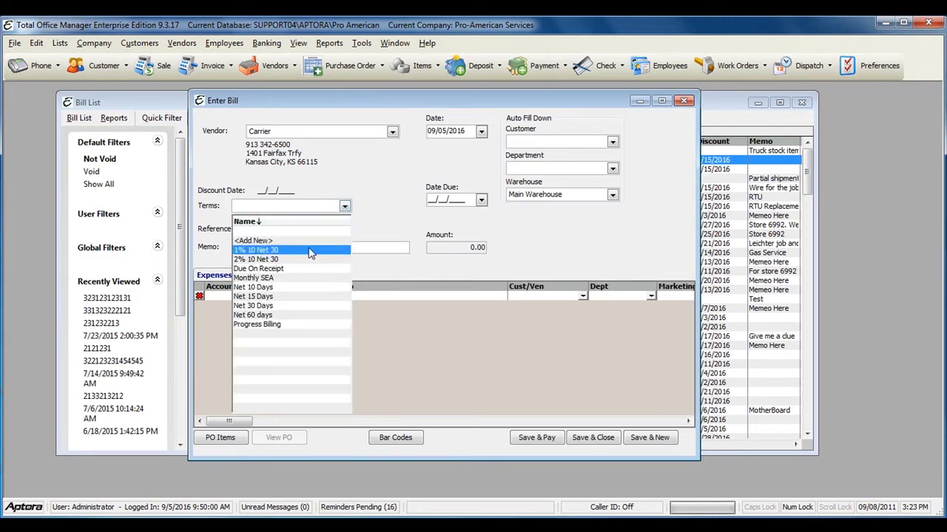
pyautogui.click(289, 305)
pyautogui.click(266, 230)
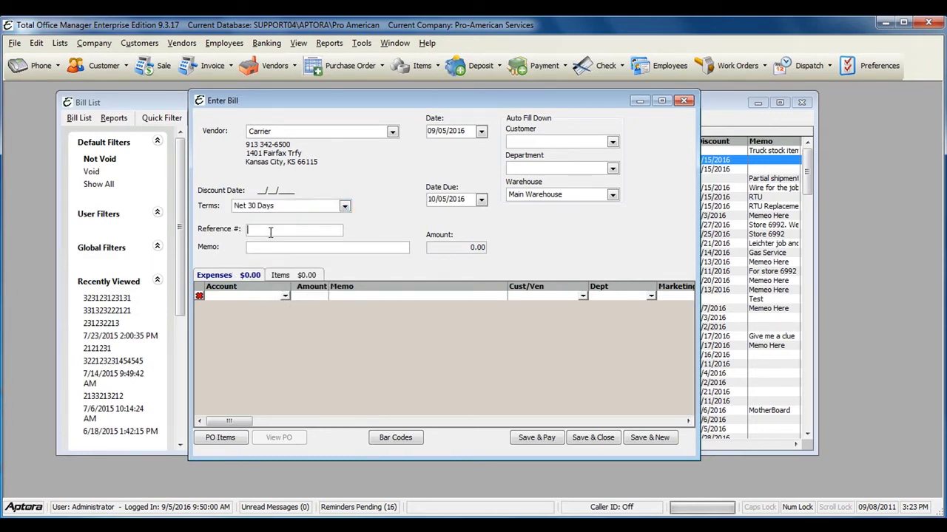
pyautogui.write('1548')
pyautogui.write('9')
# - Browse the Items tab's item list, then return to the Expenses lines
pyautogui.click(290, 275)
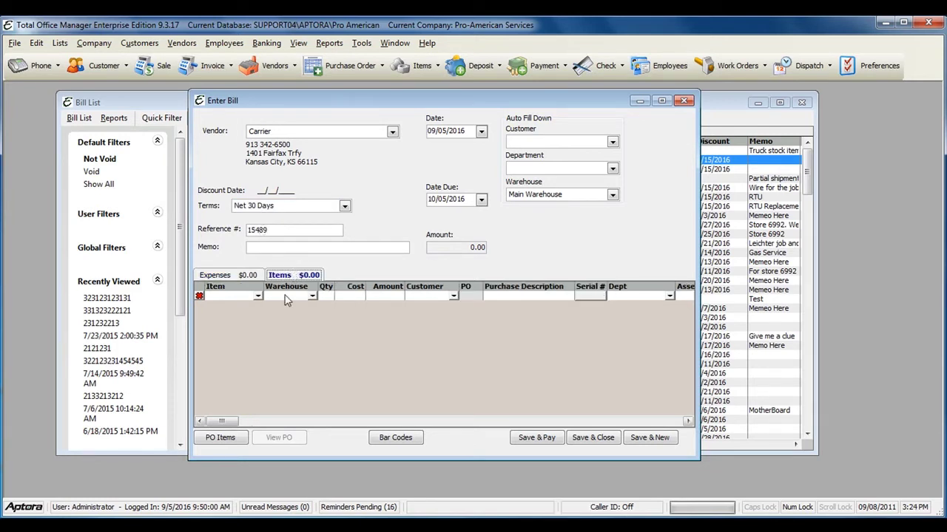
pyautogui.click(258, 297)
pyautogui.click(237, 275)
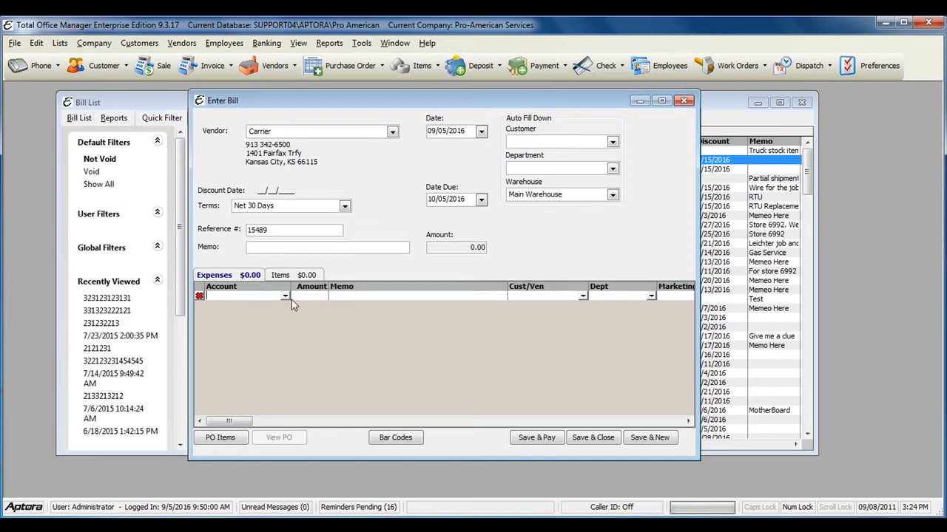
# - Charge three expense lines to COGS - Parts & Materials, COGS - Equipment and Freight
pyautogui.click(286, 296)
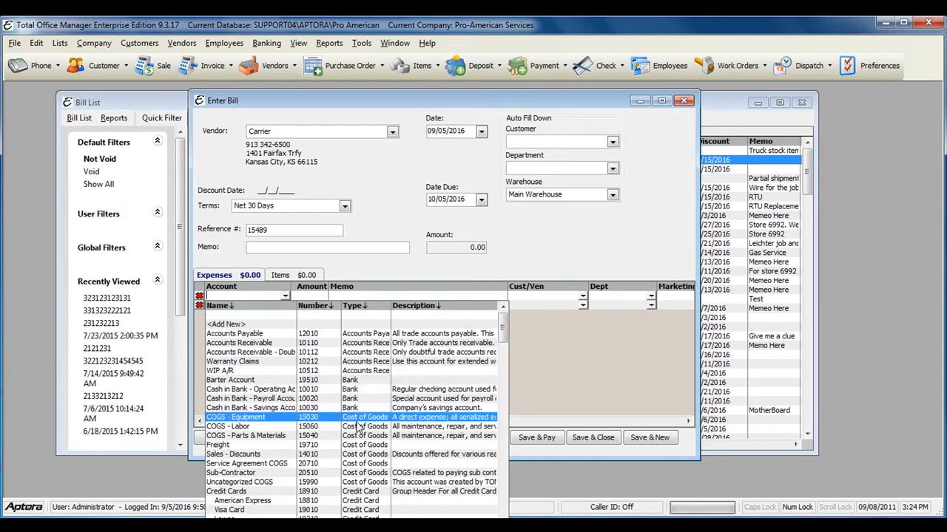
pyautogui.click(351, 437)
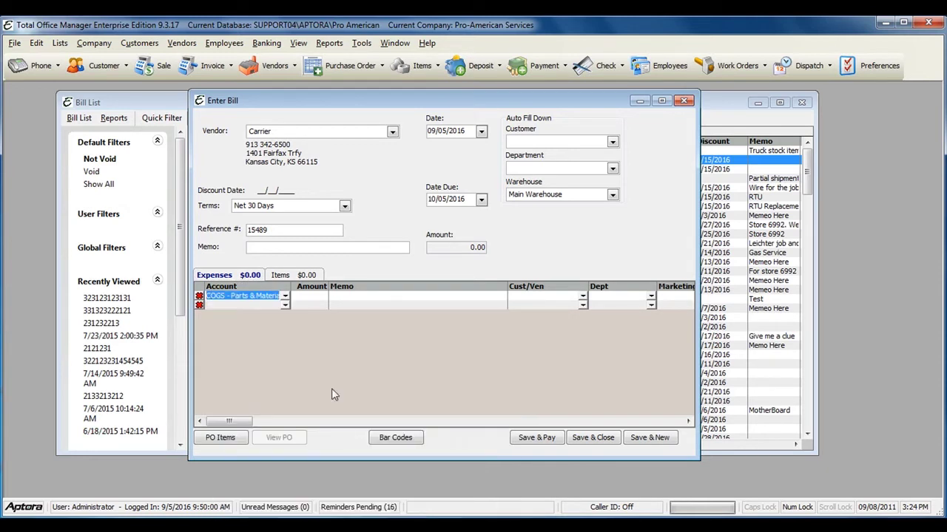
pyautogui.click(285, 306)
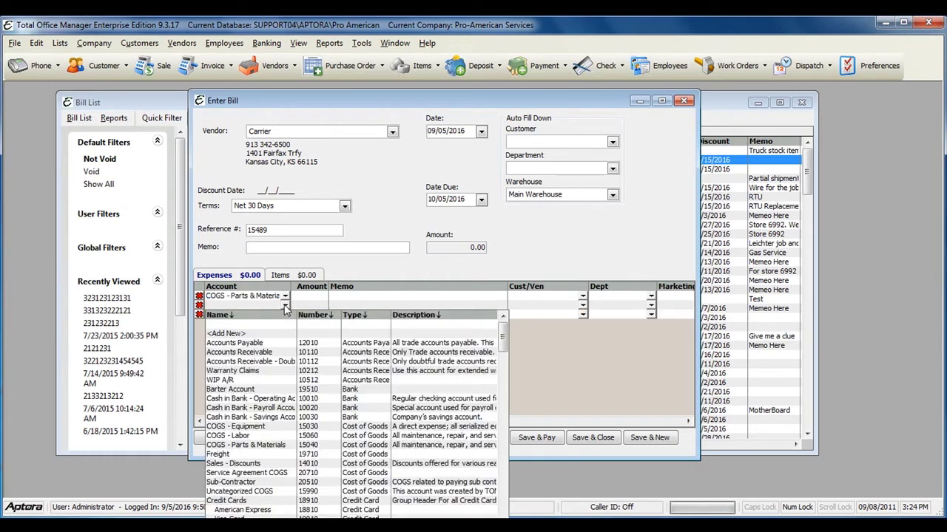
pyautogui.click(274, 428)
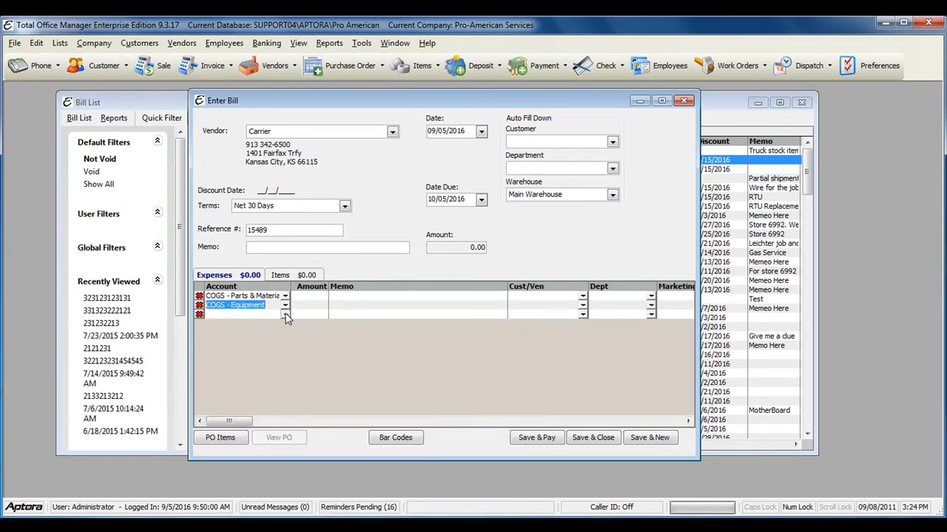
pyautogui.click(285, 314)
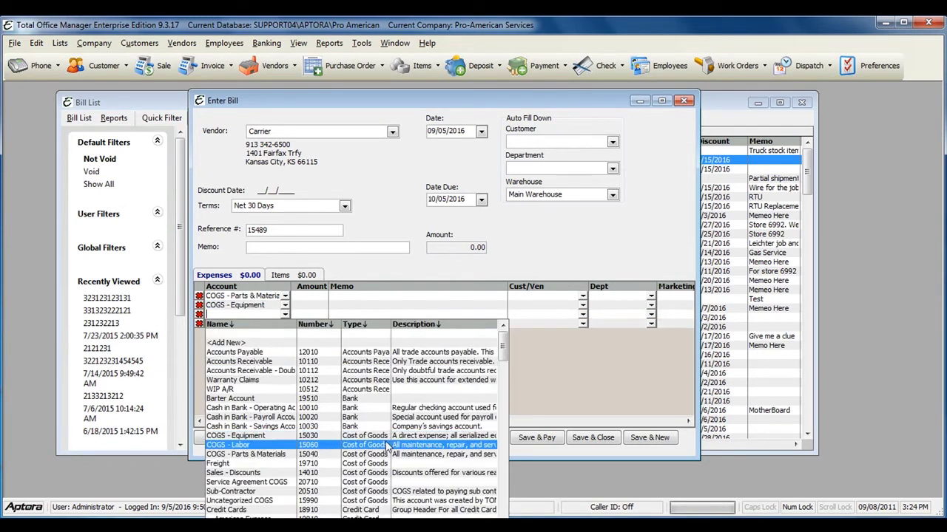
pyautogui.click(310, 464)
# - Enter line amounts 100, 250 and 50 for a $400 total, and widen the bill window
pyautogui.click(308, 296)
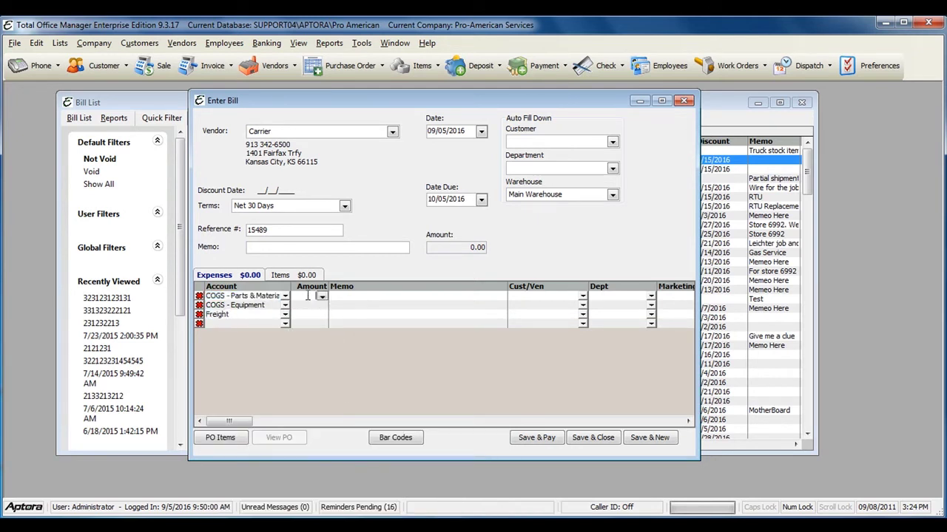
pyautogui.write('100')
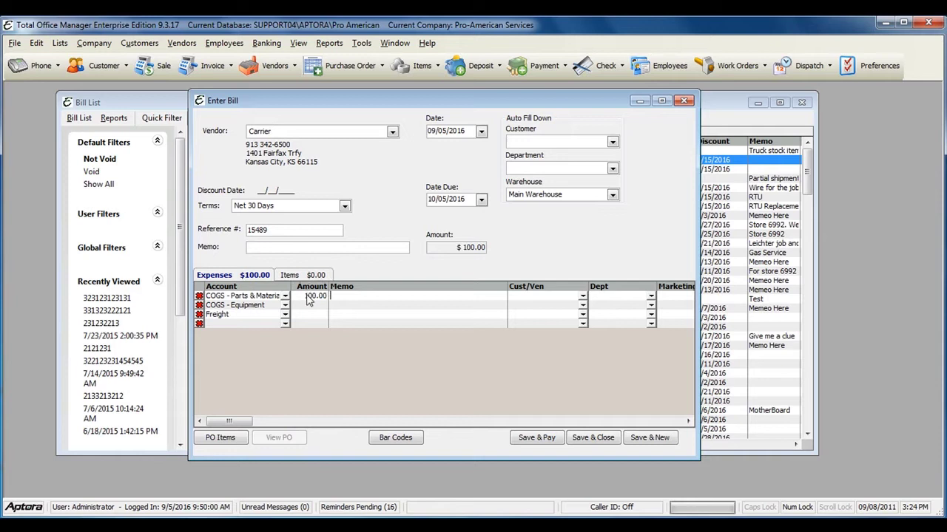
pyautogui.press('Return')
pyautogui.click(305, 305)
pyautogui.write('250.00')
pyautogui.press('Return')
pyautogui.write('50')
pyautogui.click(338, 314)
pyautogui.moveTo(695, 239); pyautogui.dragTo(899, 252)
pyautogui.moveTo(693, 105); pyautogui.dragTo(584, 107)
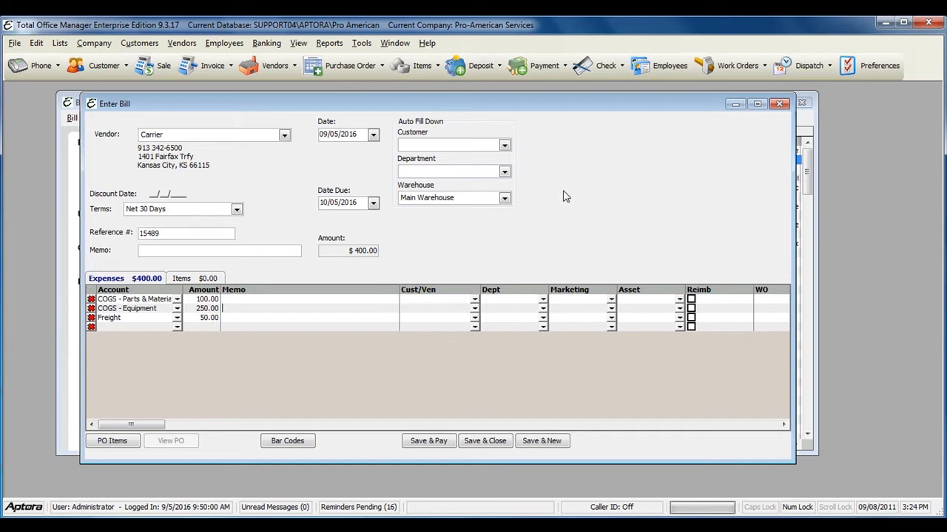
# - Assign the first expense line to the Commercial department and save the Carrier bill
pyautogui.click(475, 299)
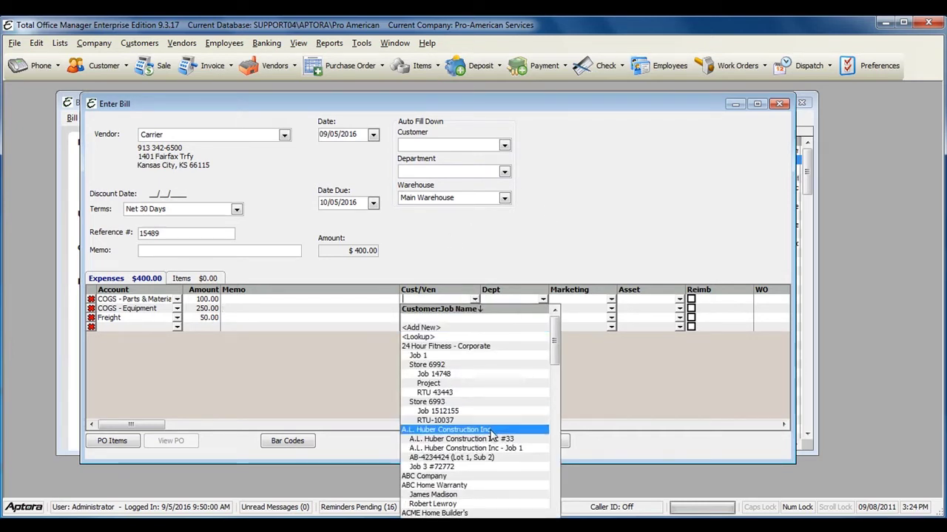
pyautogui.click(486, 320)
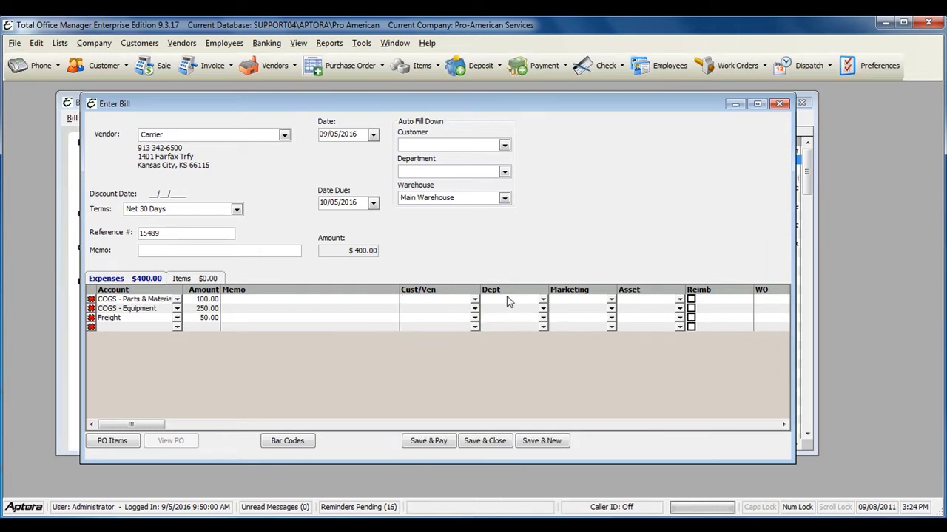
pyautogui.click(509, 301)
pyautogui.click(543, 301)
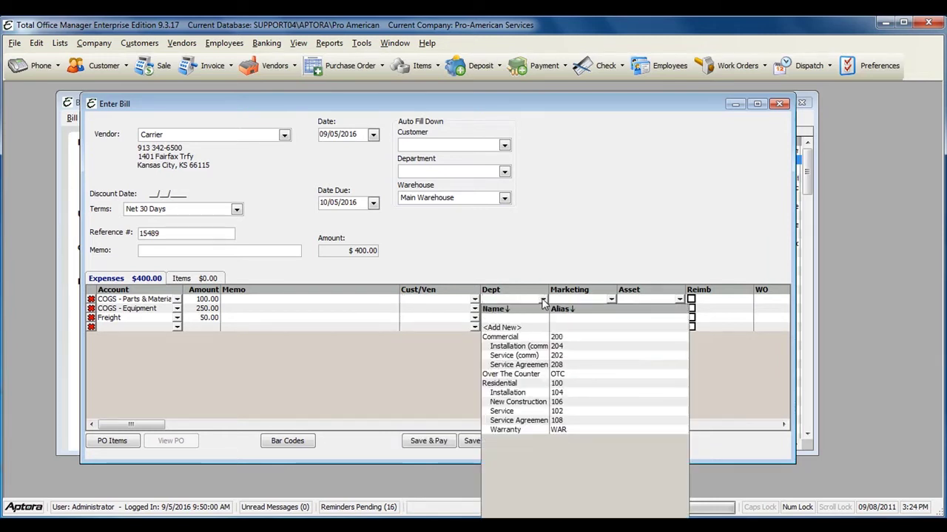
pyautogui.click(524, 337)
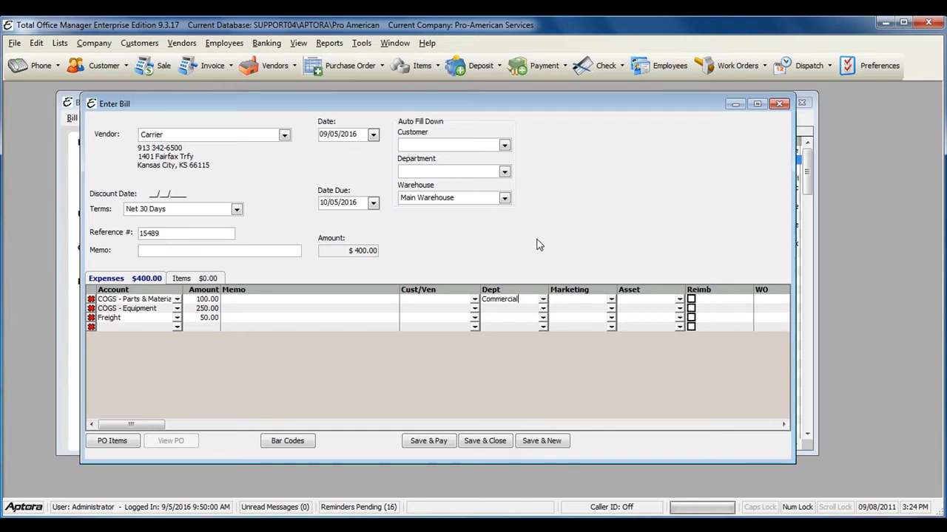
pyautogui.click(610, 299)
pyautogui.click(612, 301)
pyautogui.click(487, 441)
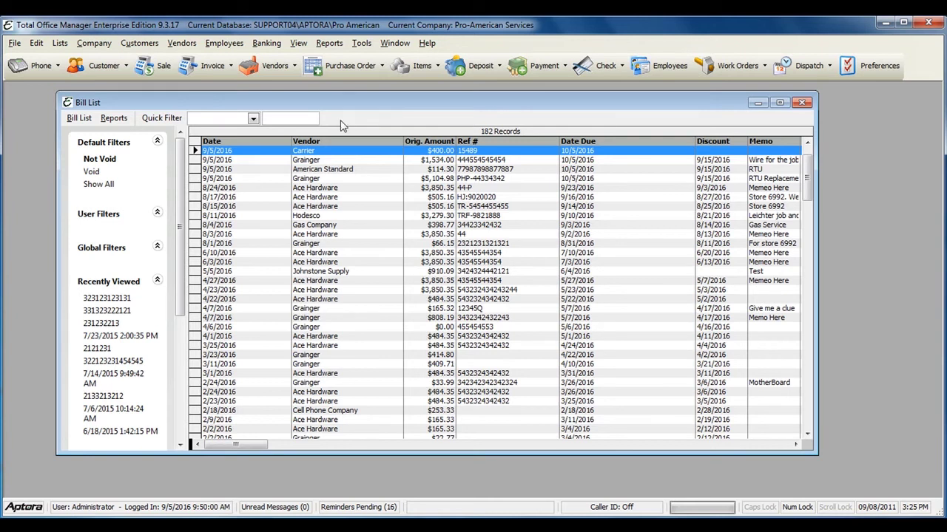
# - Bring up the program Preferences window from the toolbar
pyautogui.click(34, 44)
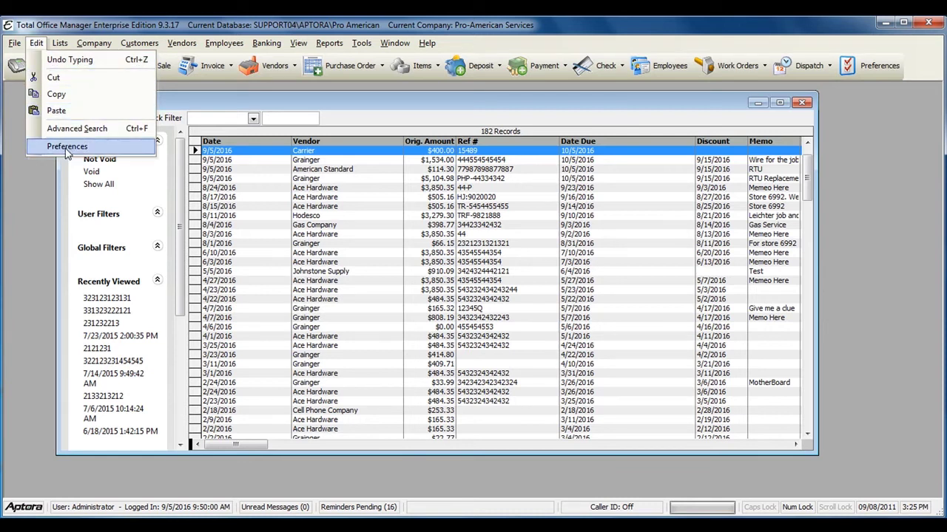
pyautogui.click(429, 105)
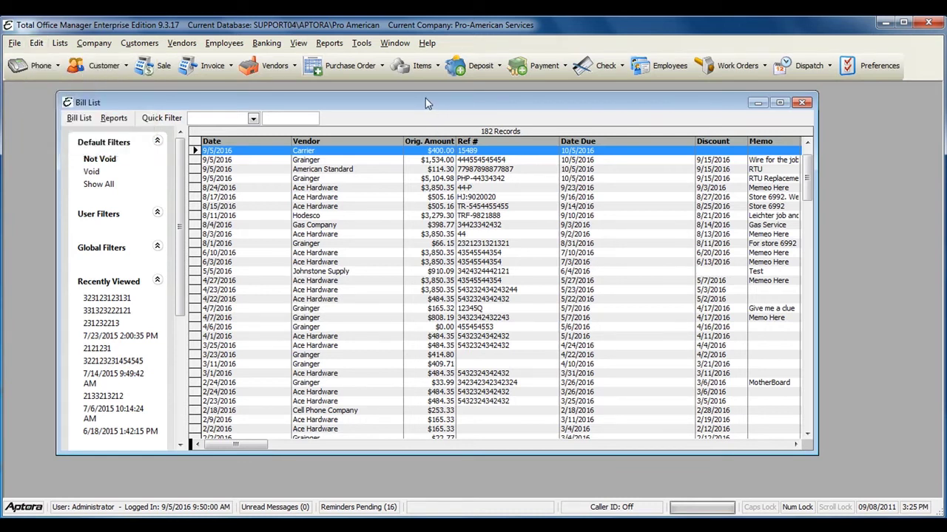
pyautogui.click(890, 66)
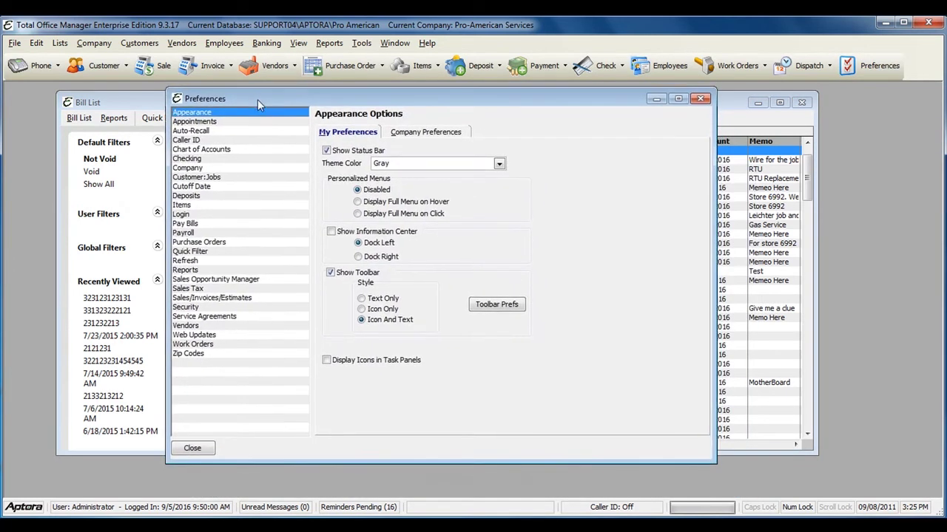
# - Enable Auto-Recall Transactions without a confirmation prompt, then close Preferences
pyautogui.moveTo(257, 100); pyautogui.dragTo(257, 103)
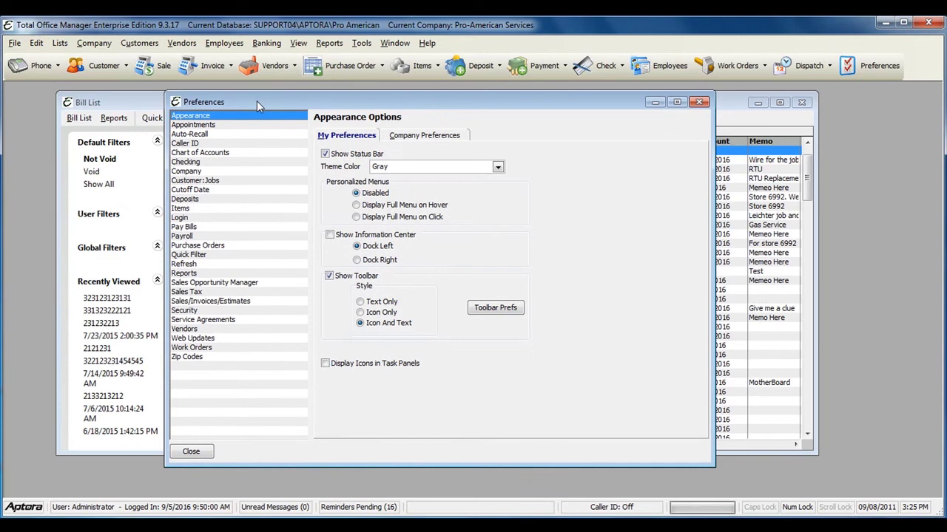
pyautogui.click(189, 135)
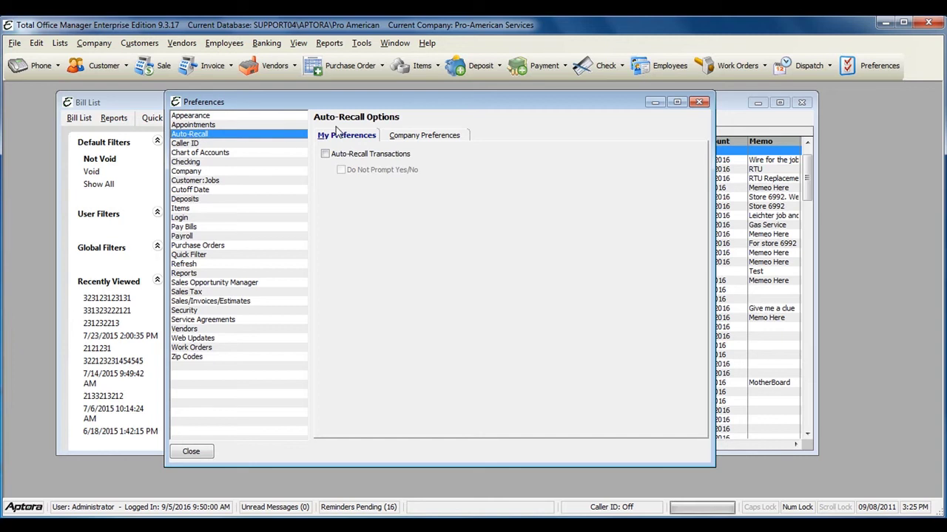
pyautogui.click(325, 155)
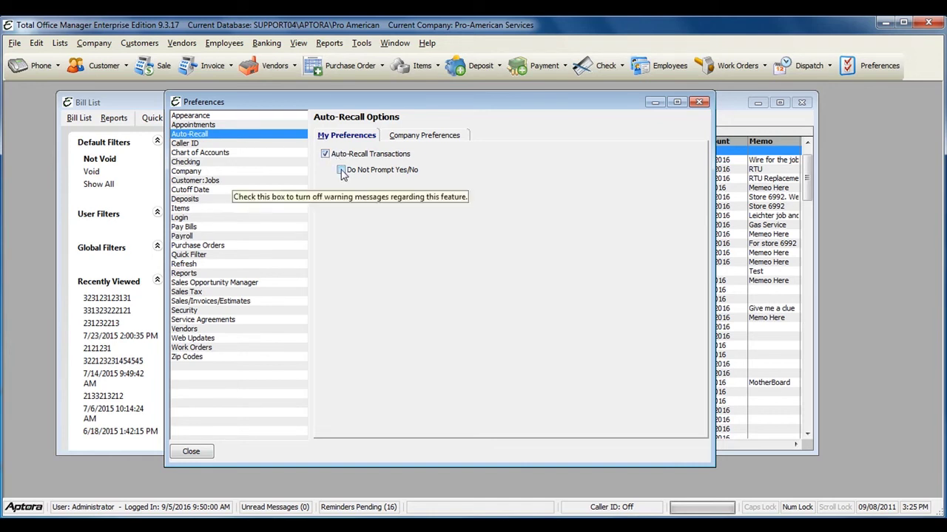
pyautogui.click(341, 170)
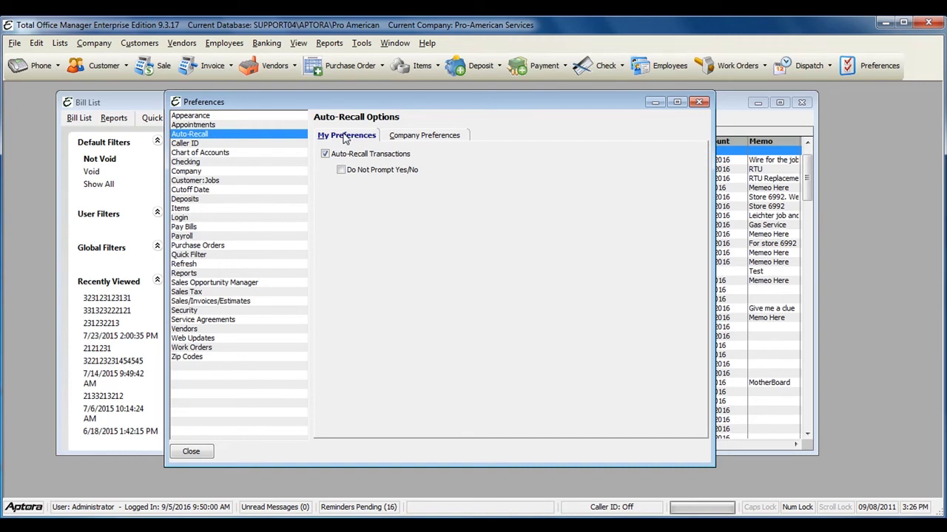
pyautogui.click(699, 102)
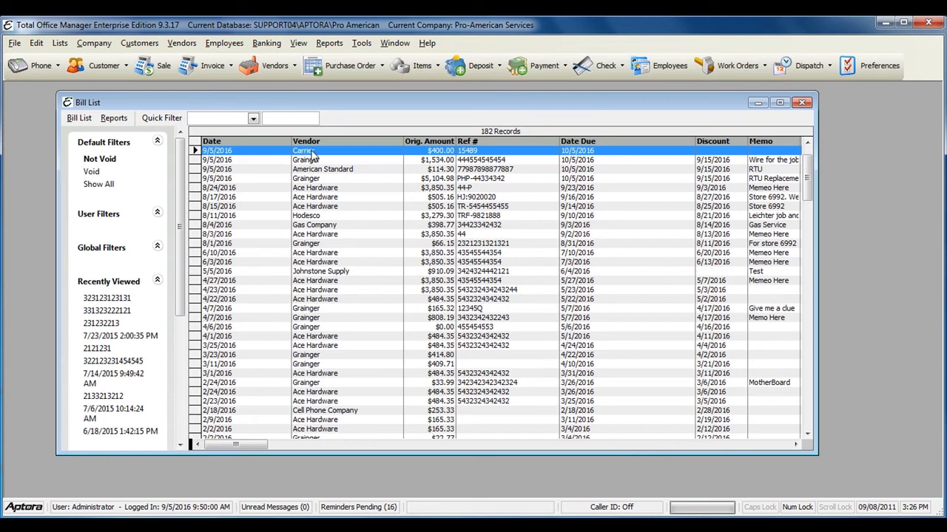
# - Start a Carrier bill via Vendors > Enter Bills, accepting the recall of its last transaction
pyautogui.click(185, 46)
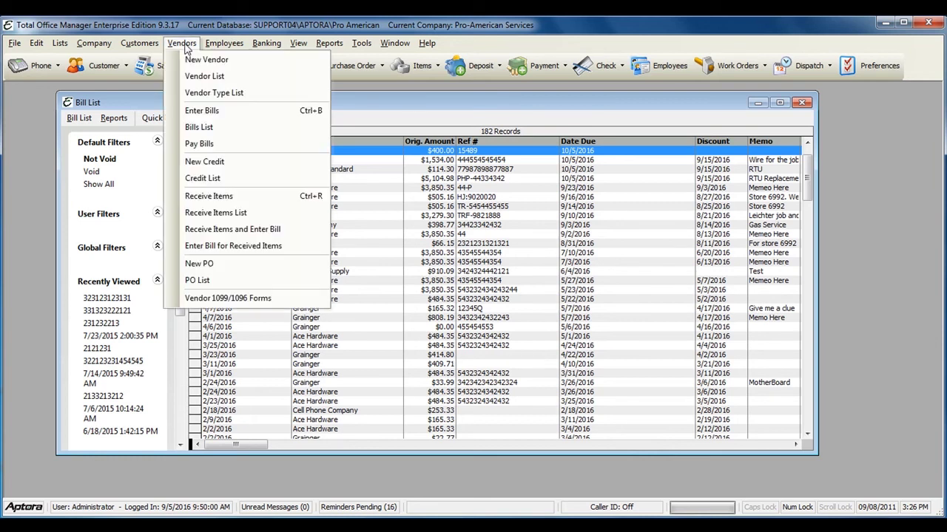
pyautogui.click(207, 115)
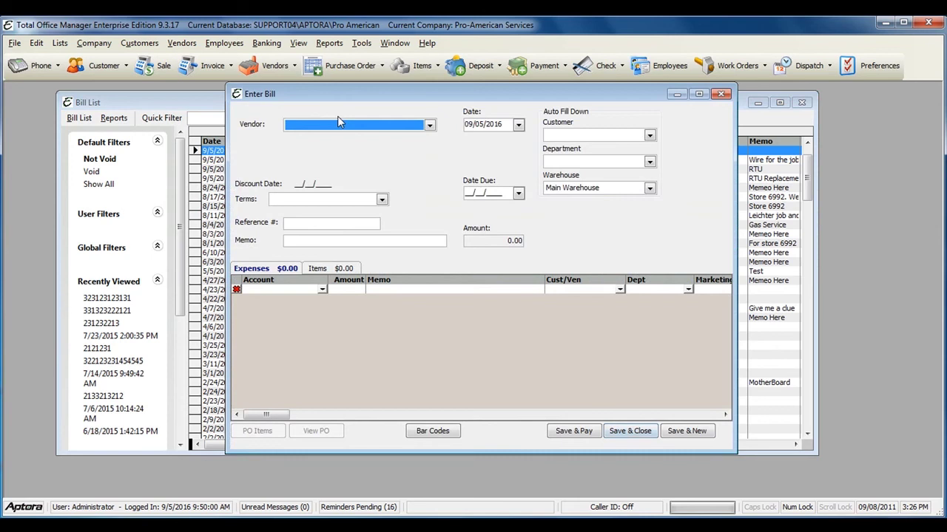
pyautogui.write('Carrier')
pyautogui.press('Return')
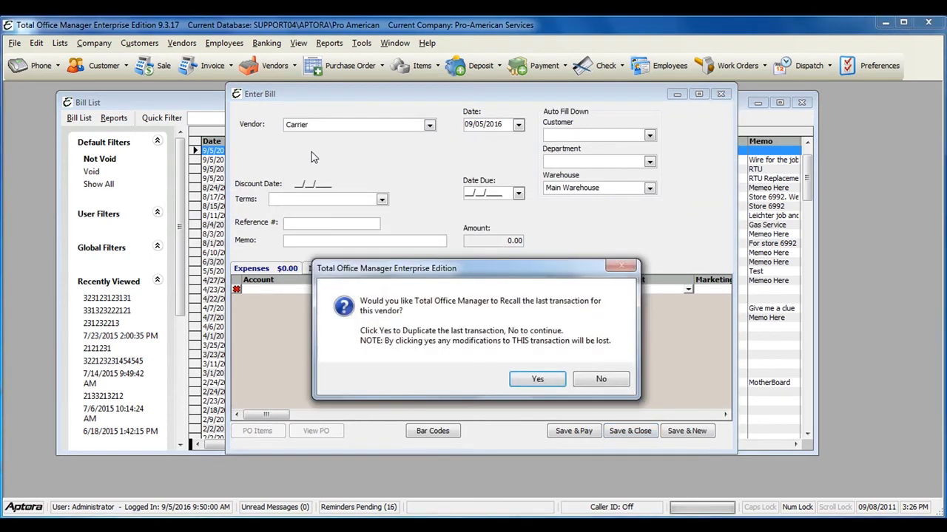
pyautogui.moveTo(442, 270); pyautogui.dragTo(417, 160)
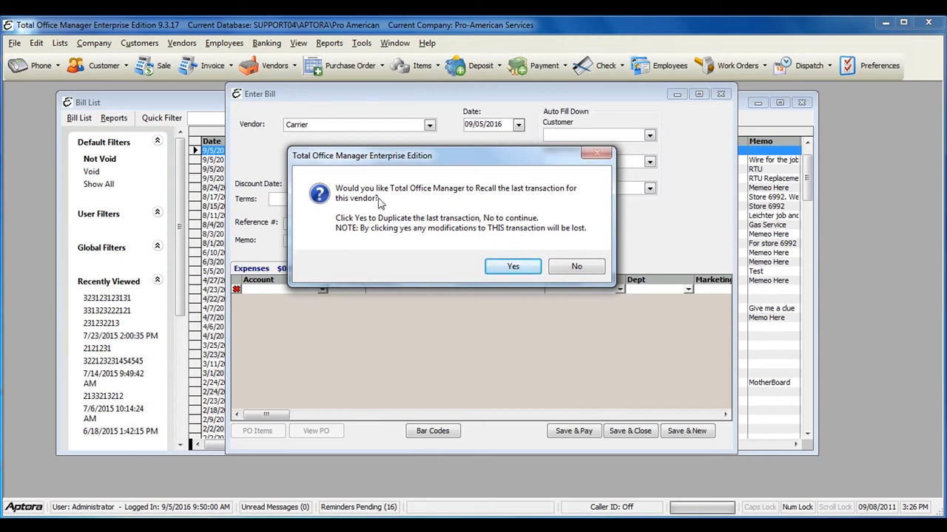
pyautogui.click(512, 270)
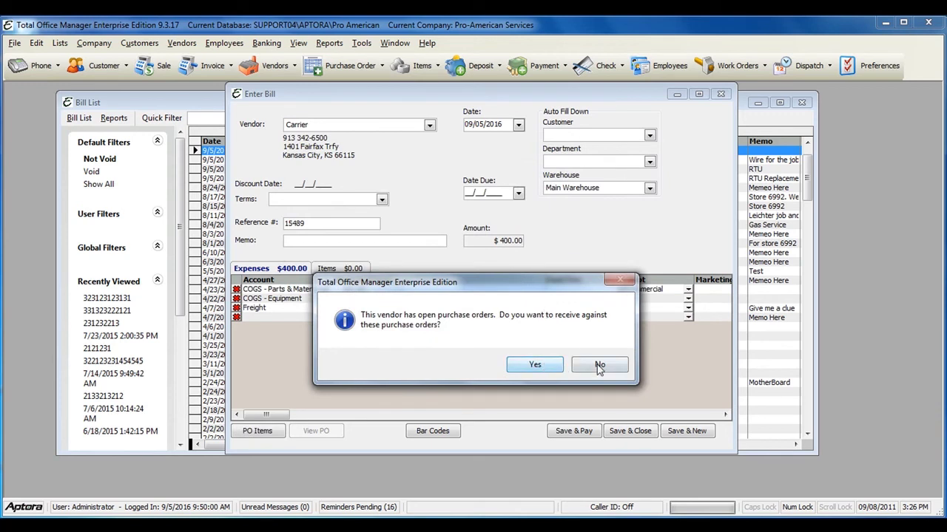
pyautogui.click(599, 365)
# - Change the reference number to 1256985 and save the recalled bill
pyautogui.doubleClick(317, 224)
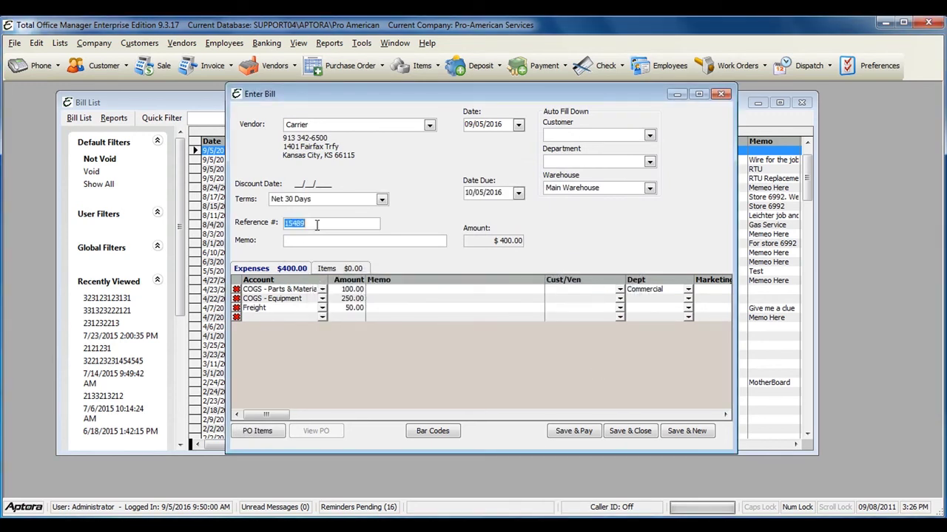
pyautogui.write('1256985')
pyautogui.click(625, 431)
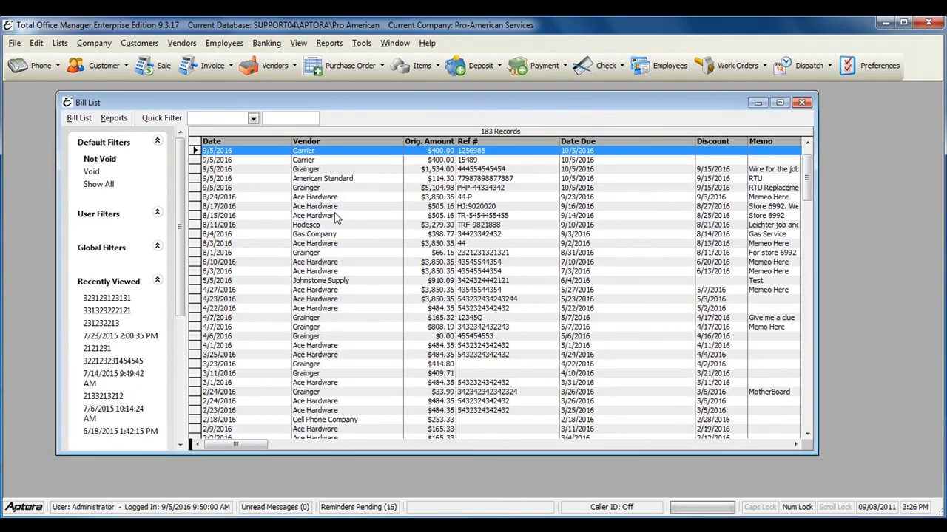